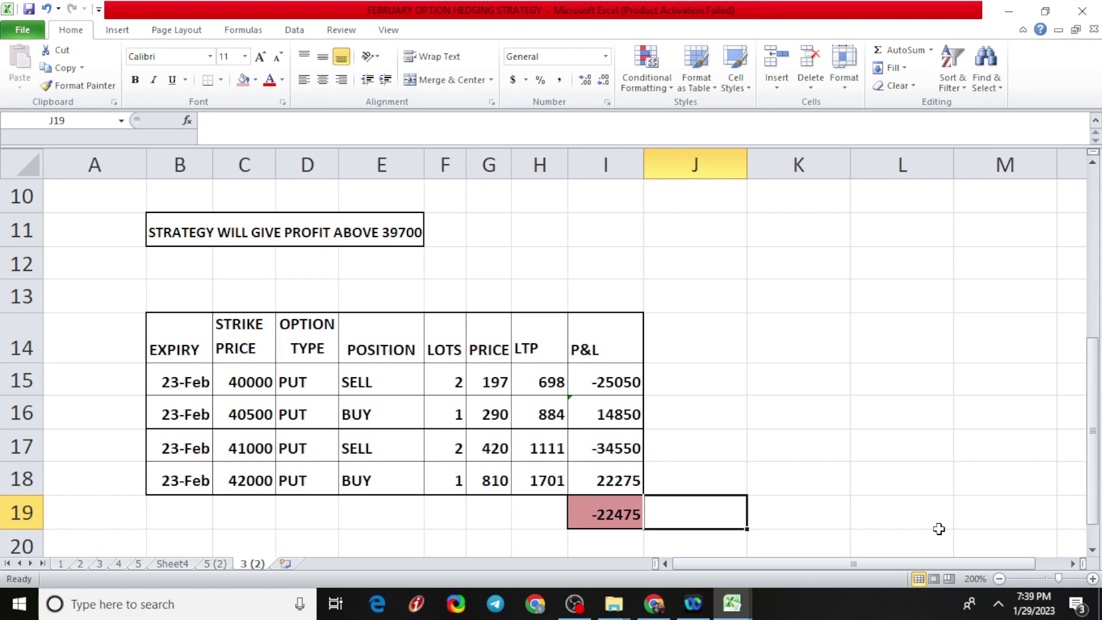
Review the February strategy tables in the workbook and bring up the Nifty Bank daily chart in the browser.
scroll(799, 523, up, 1)
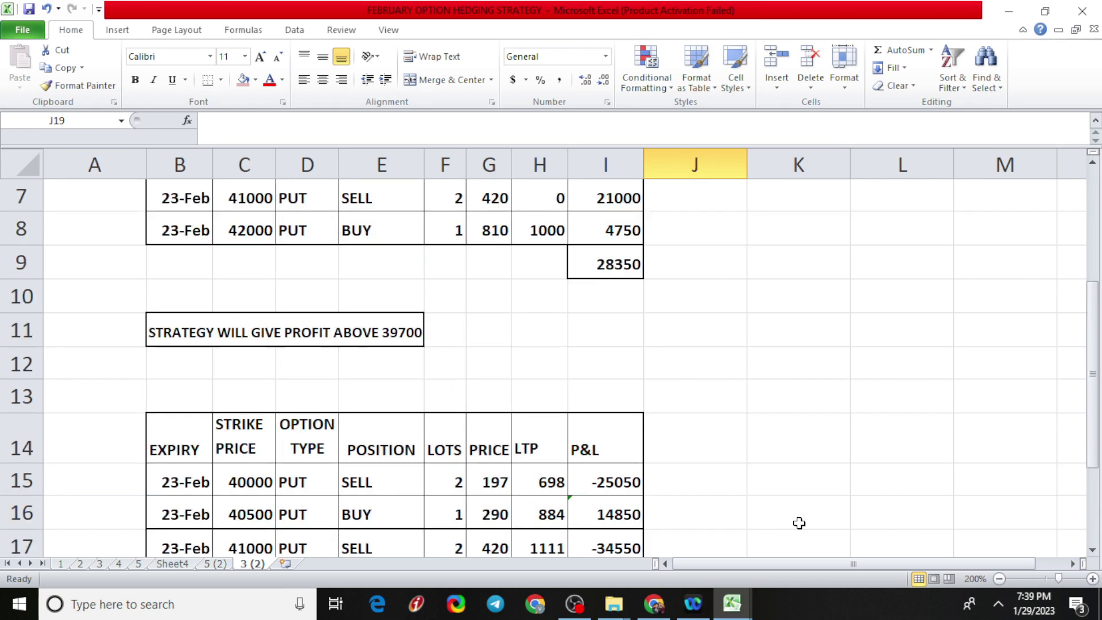
scroll(799, 523, up, 2)
scroll(797, 523, down, 3)
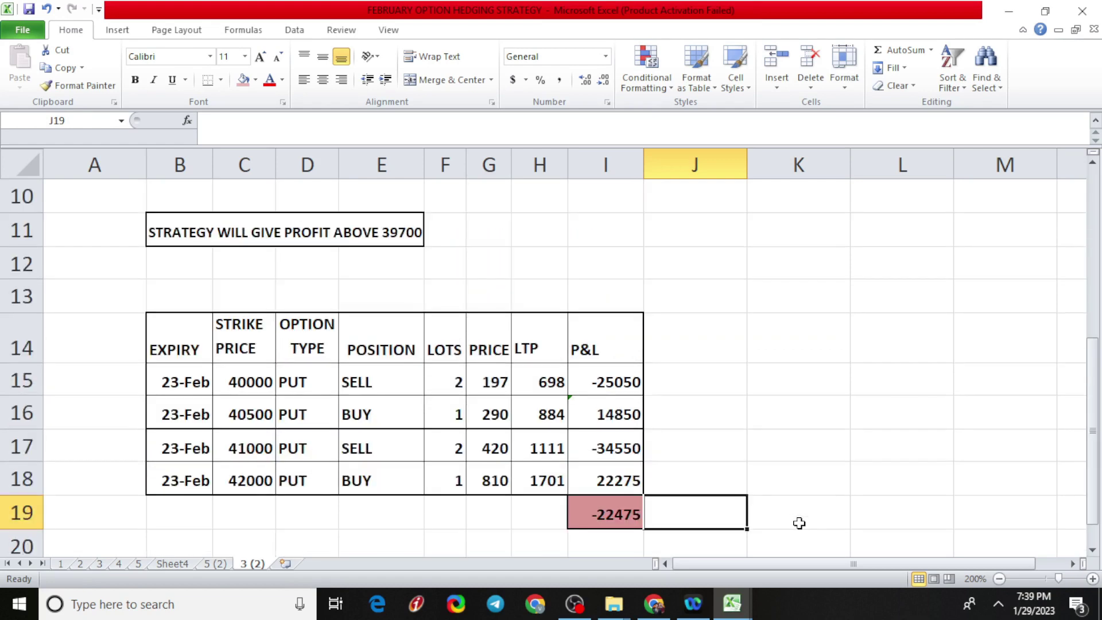
click(655, 610)
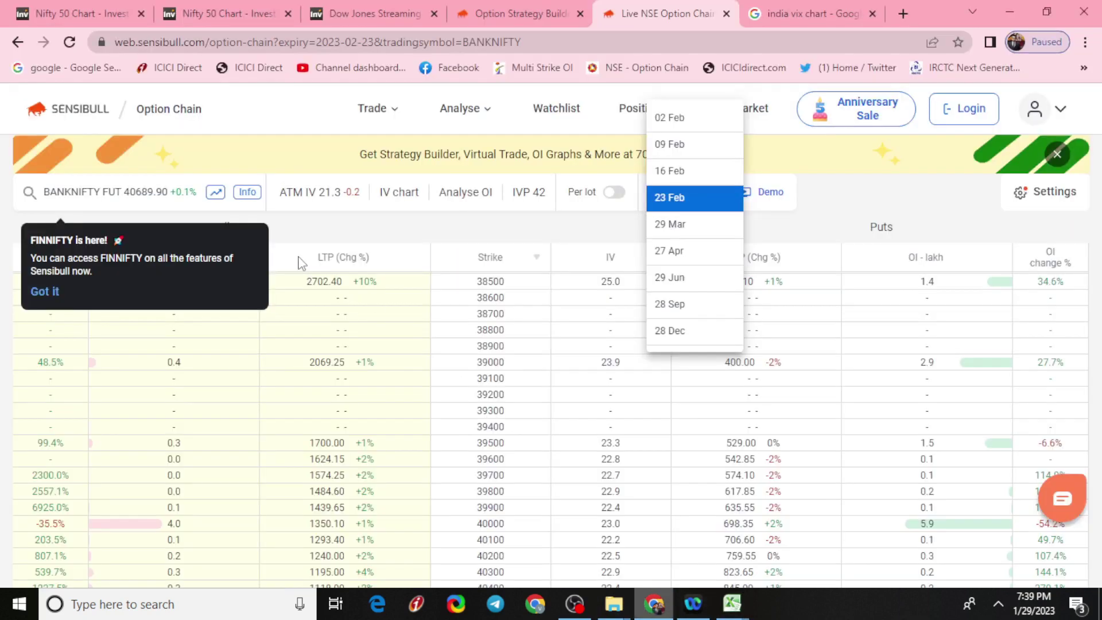
click(246, 17)
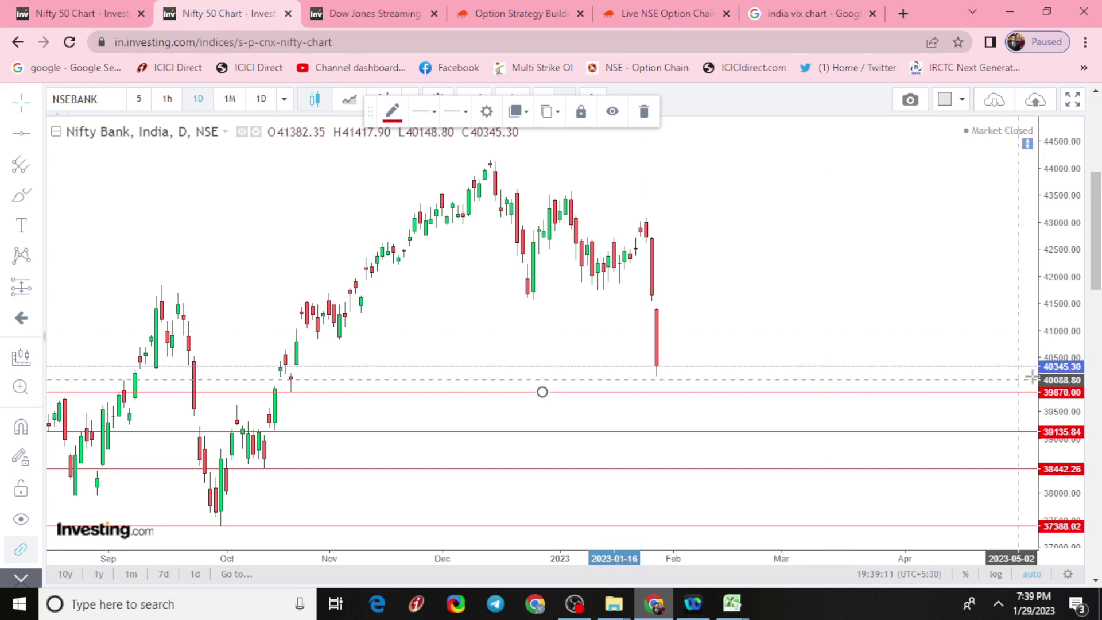
Switch back to the February option hedging workbook in Excel and set the underlying price in H2 to 40345.
mouse_move(732, 603)
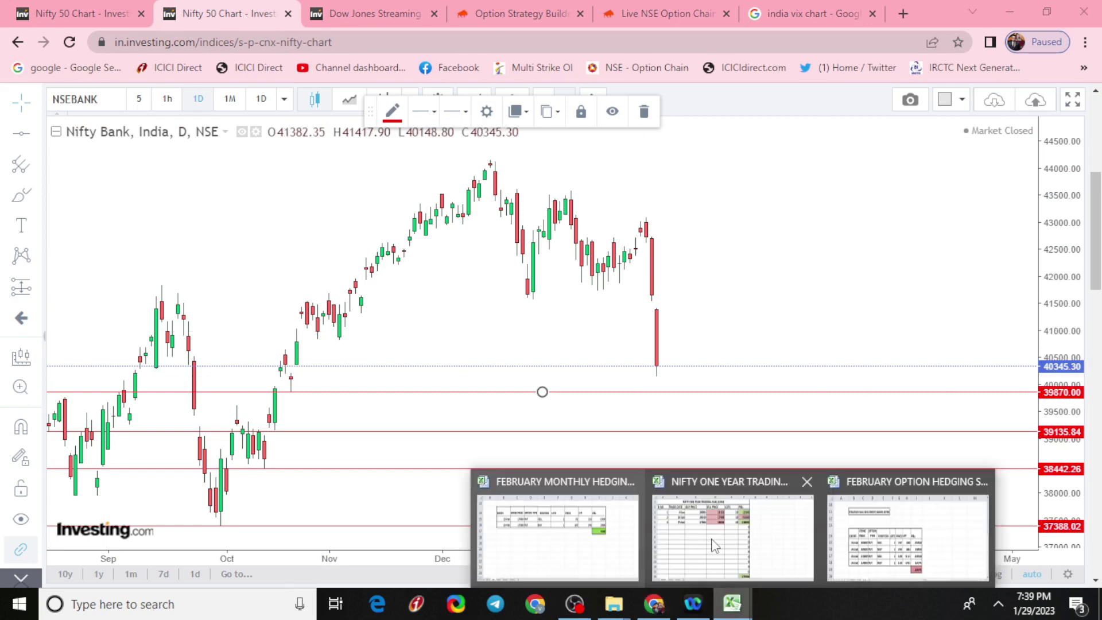
click(715, 545)
scroll(556, 421, up, 1)
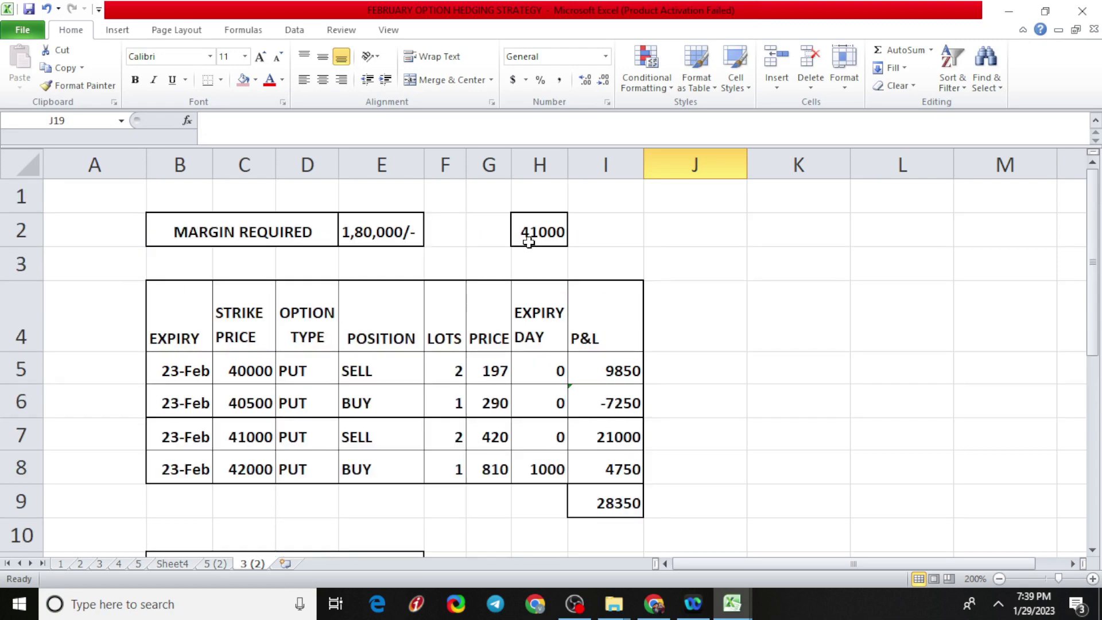
click(528, 242)
text(40)
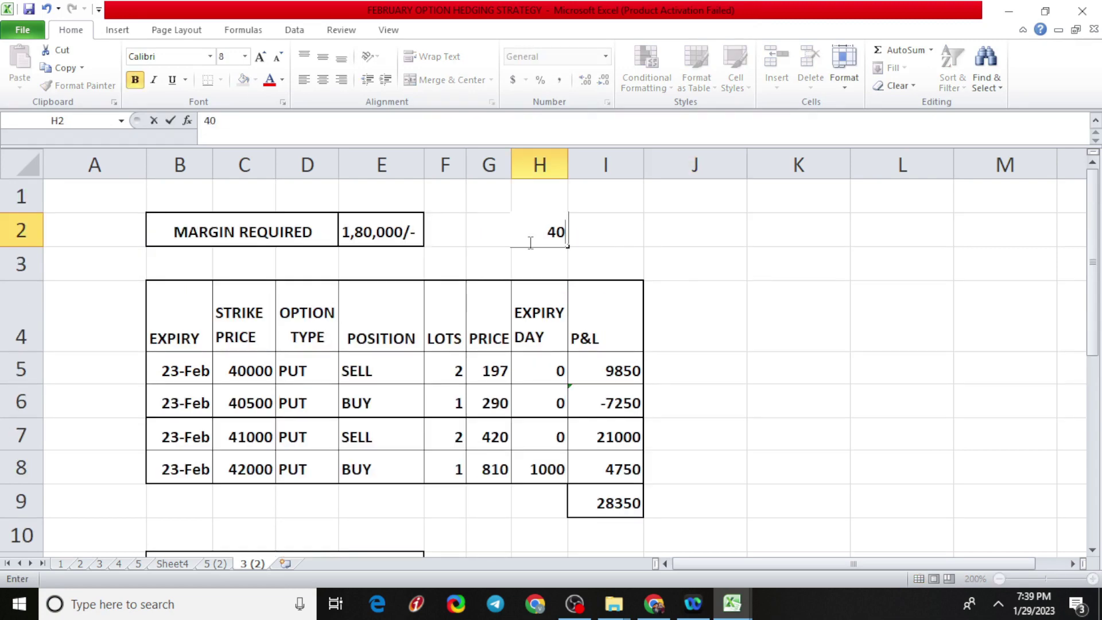
text(345)
key(Return)
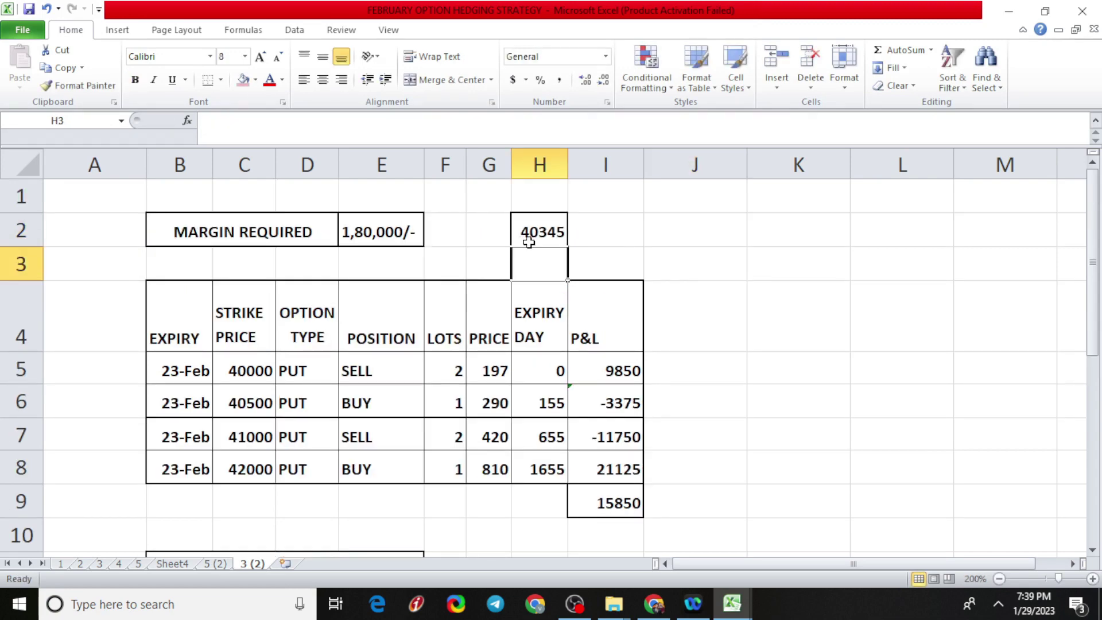
Check the expiry-day P&L total in I9 and the LTP-based P&L total in I19.
click(606, 489)
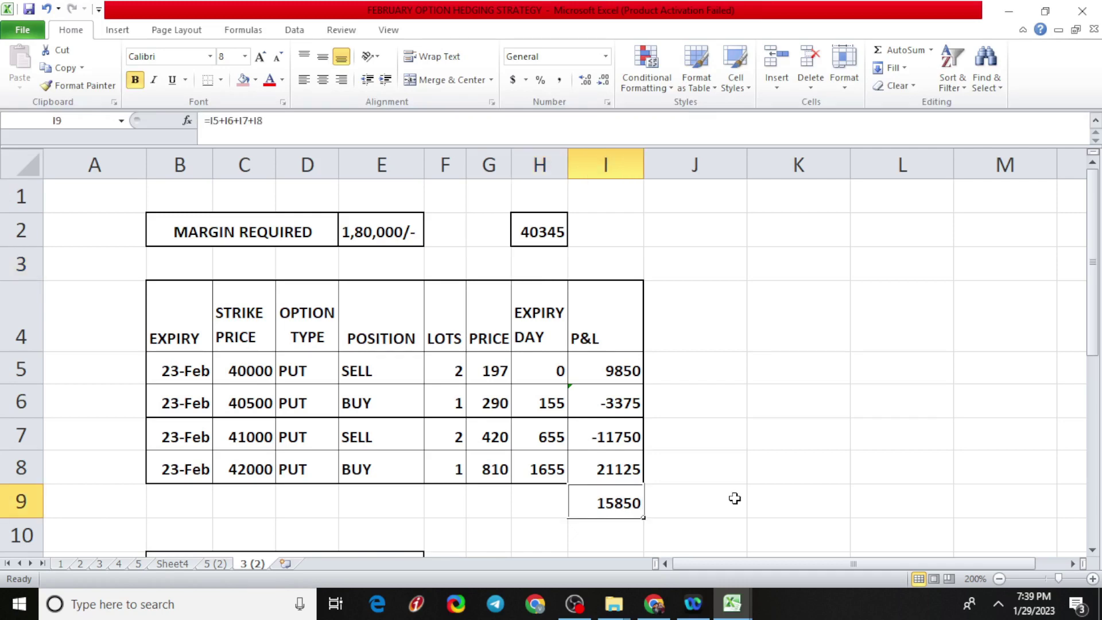
click(735, 498)
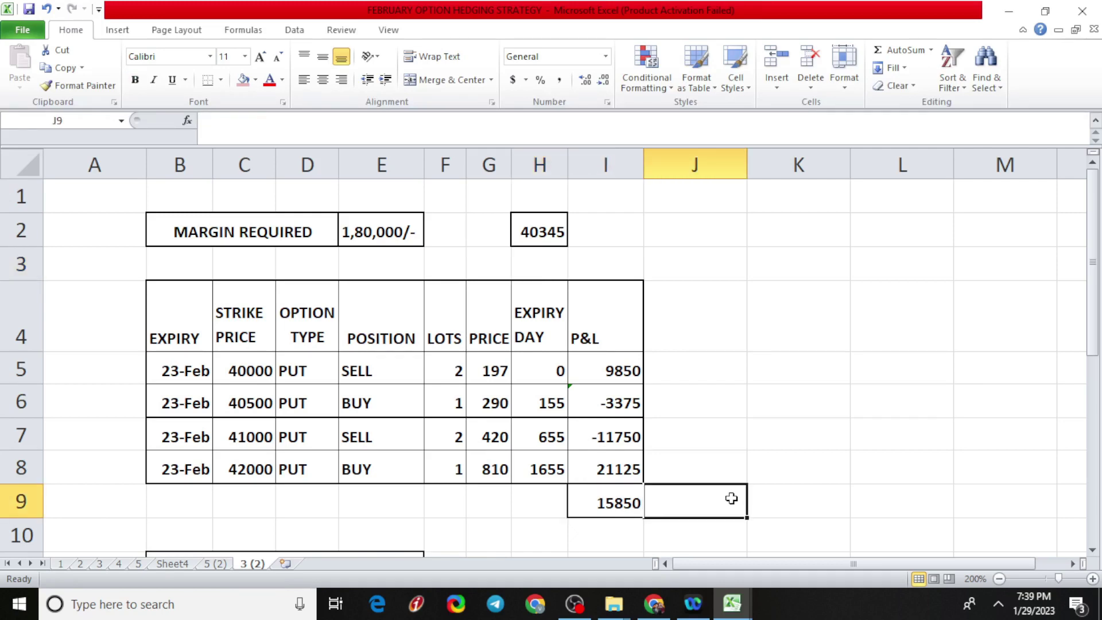
scroll(731, 498, down, 3)
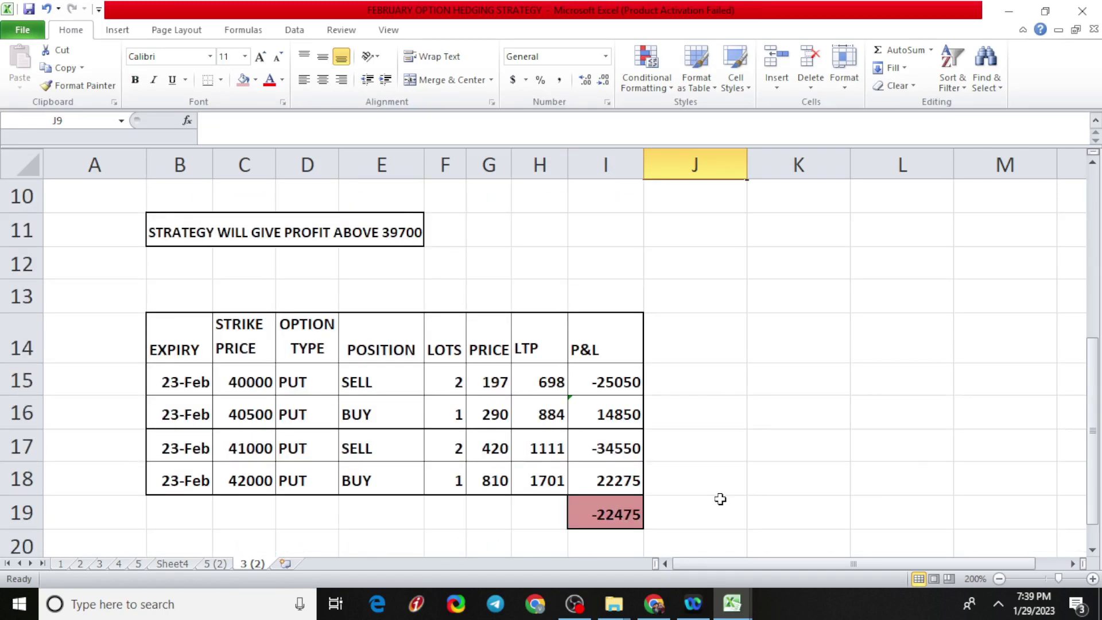
click(635, 514)
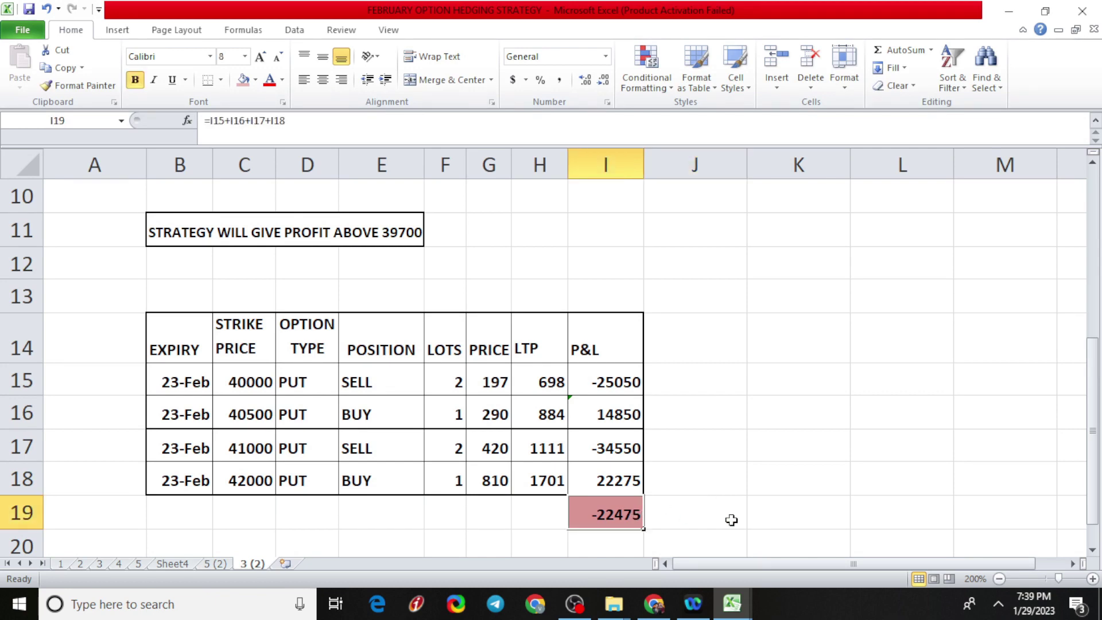
click(733, 520)
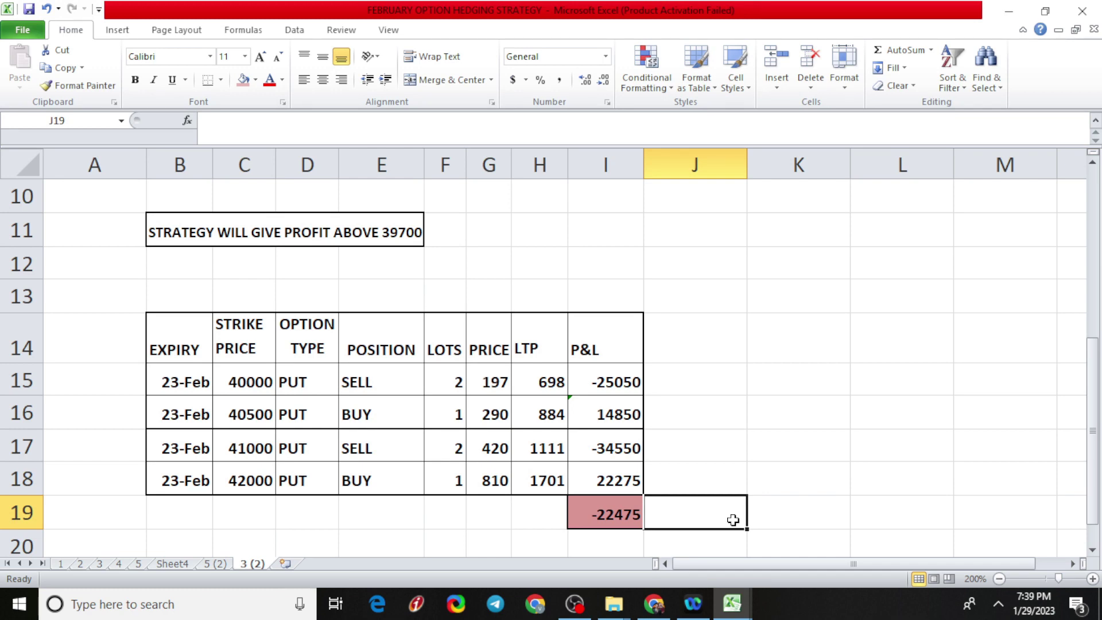
Switch to the browser and place a horizontal line at about 41557.68 on the Nifty Bank daily chart.
click(653, 604)
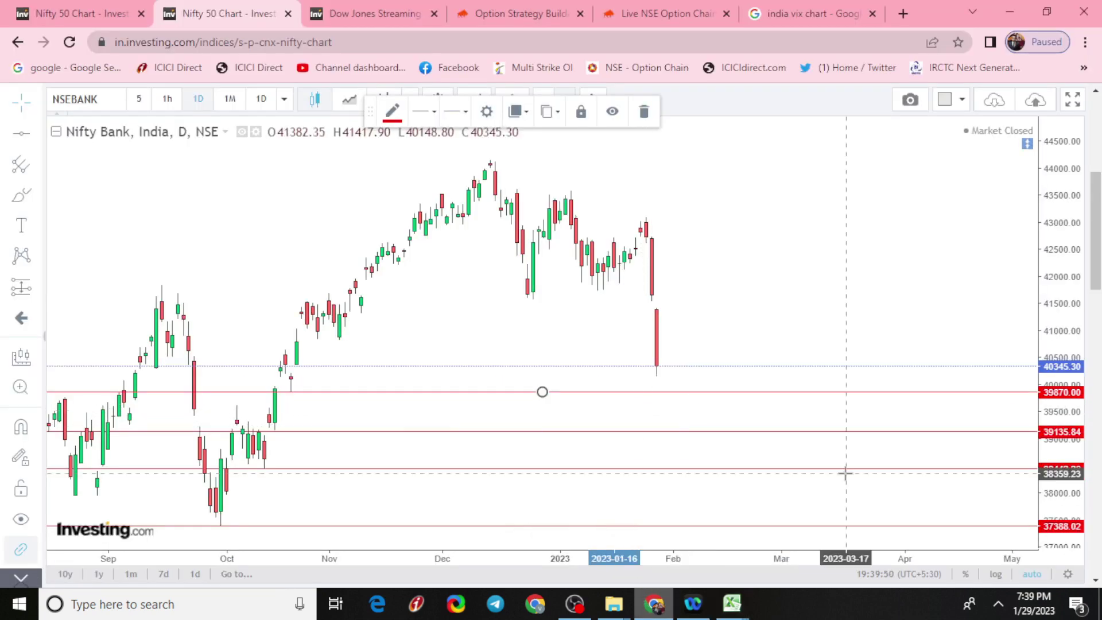
scroll(845, 473, down, 2)
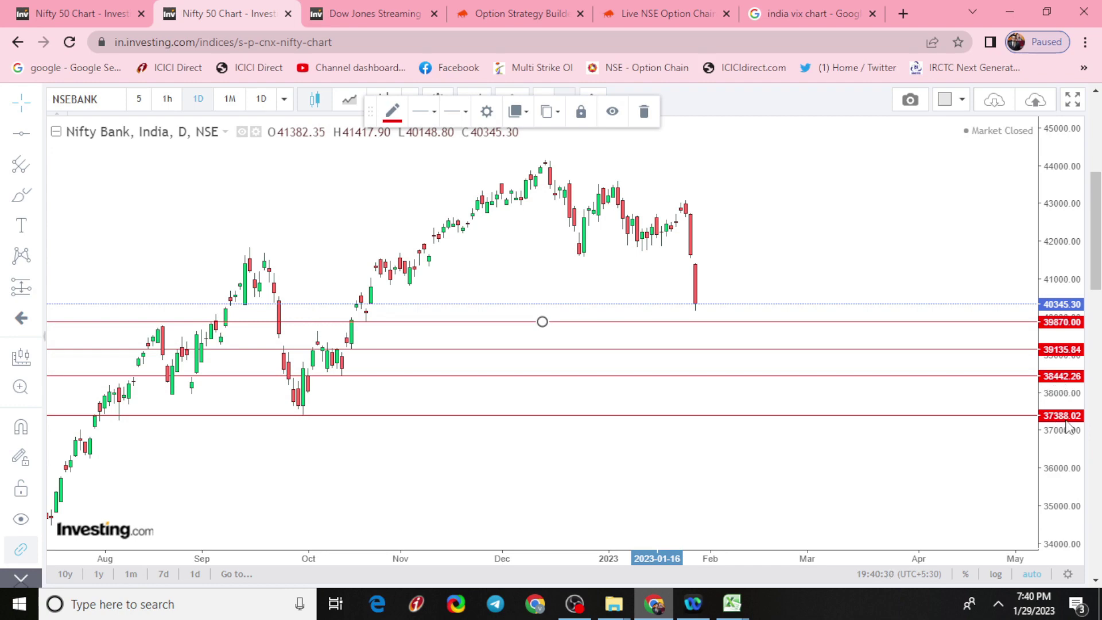
click(666, 310)
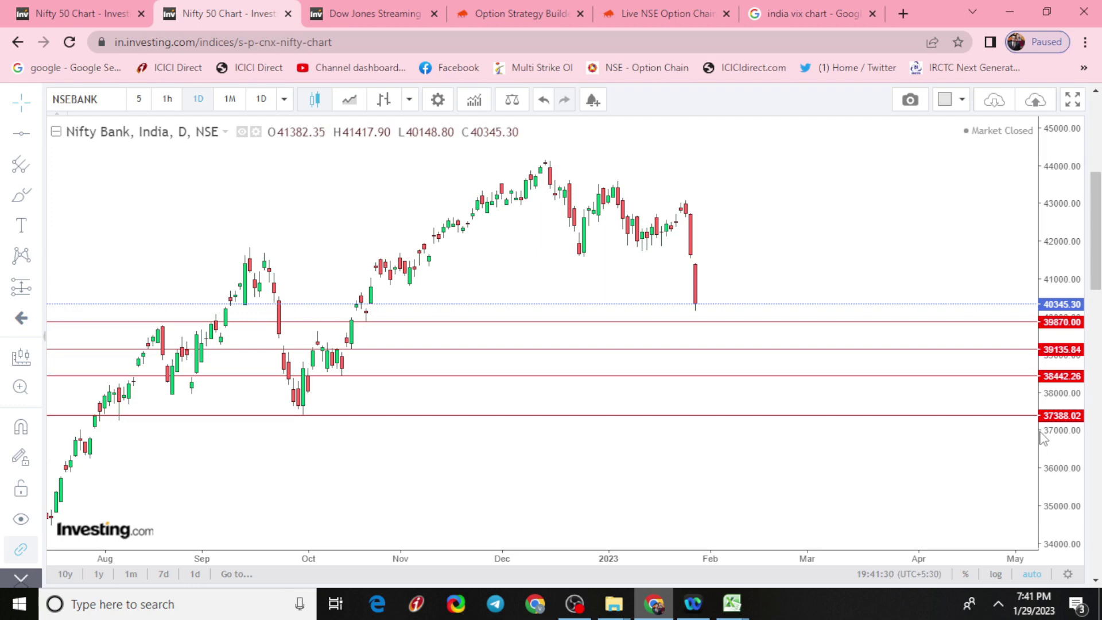
scroll(925, 458, down, 1)
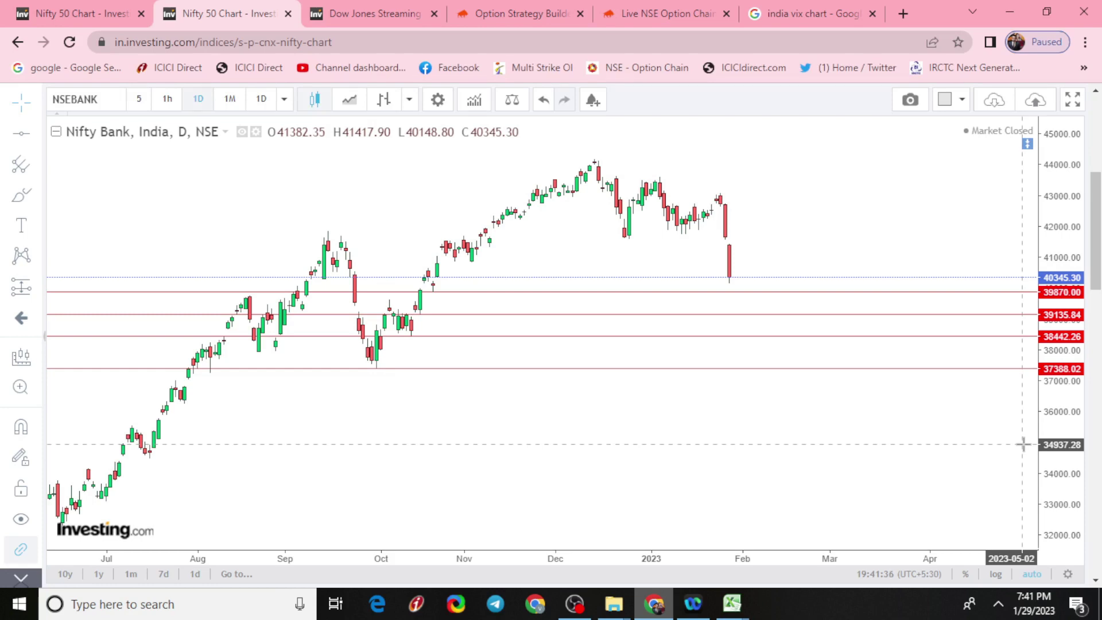
scroll(939, 460, up, 1)
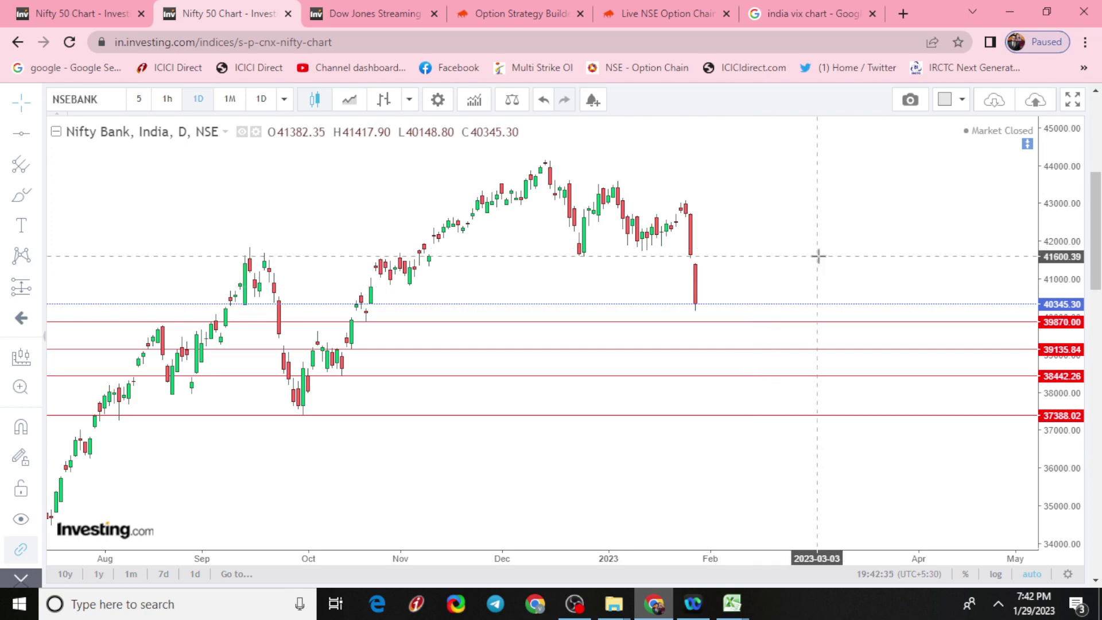
click(870, 258)
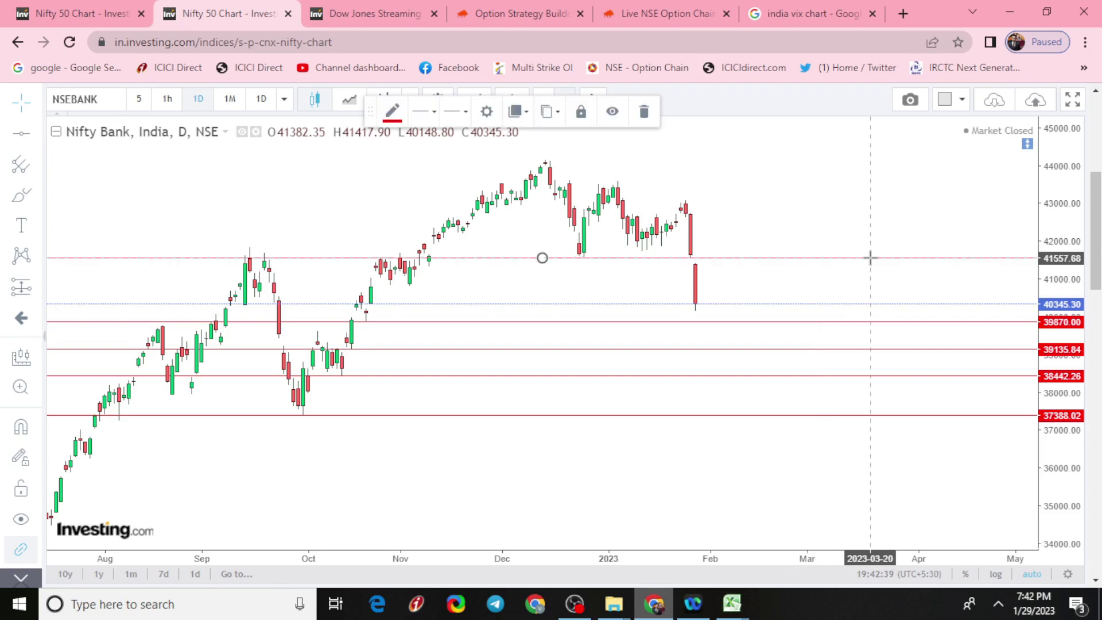
drag(740, 322, 740, 321)
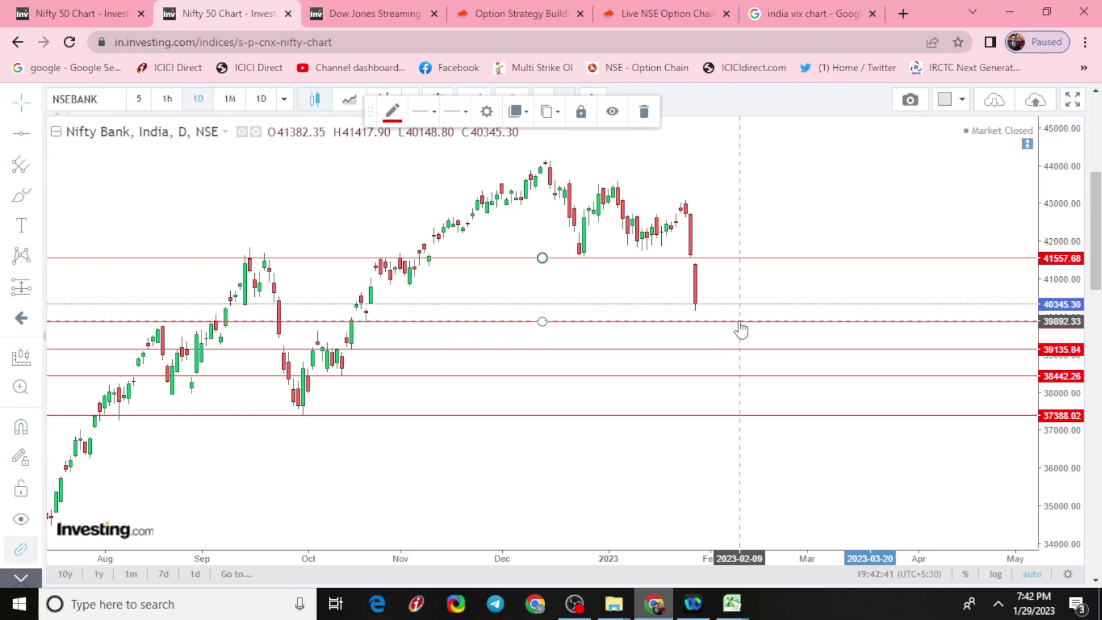
Compare the Nifty Bank chart's support and resistance levels in the browser with the strategy's P&L tables in Excel.
key(alt+Tab)
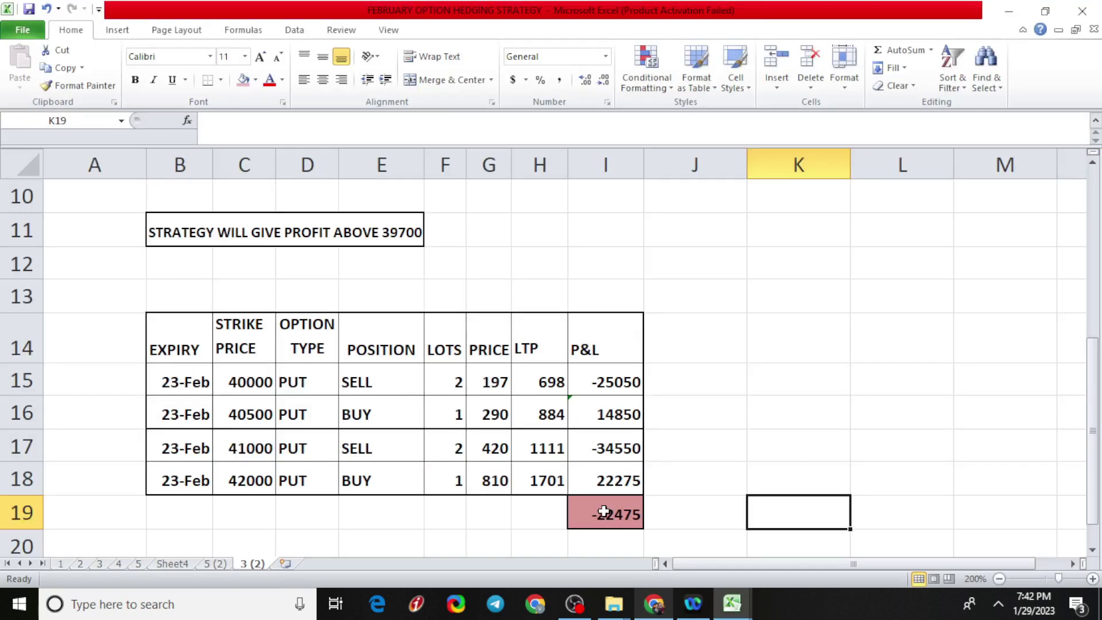
key(alt+Tab)
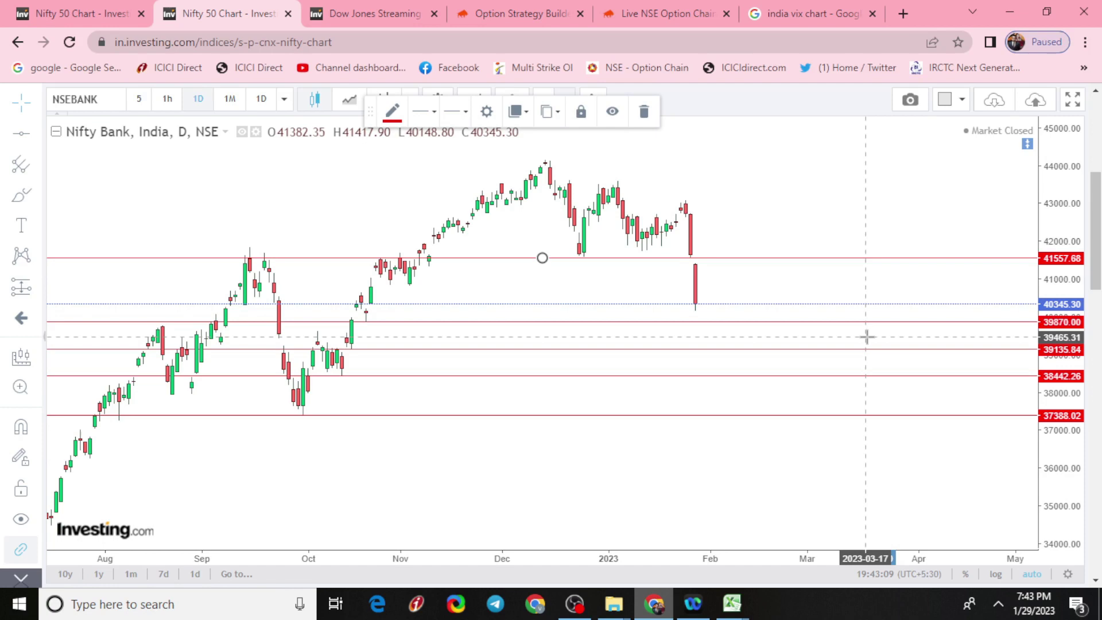
key(alt+Tab)
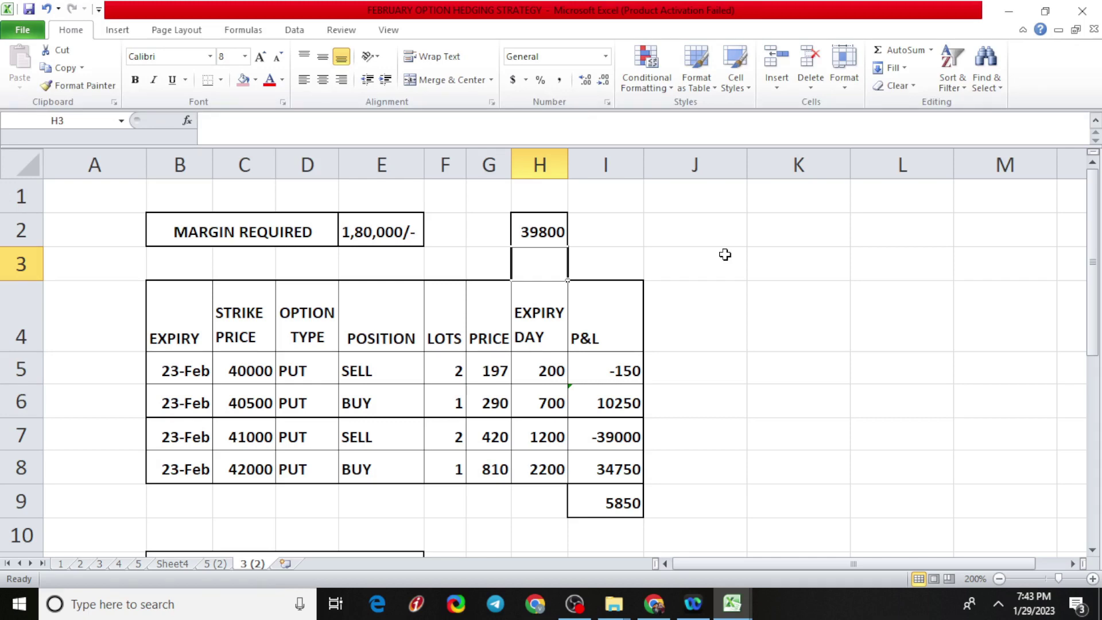
key(alt+Tab)
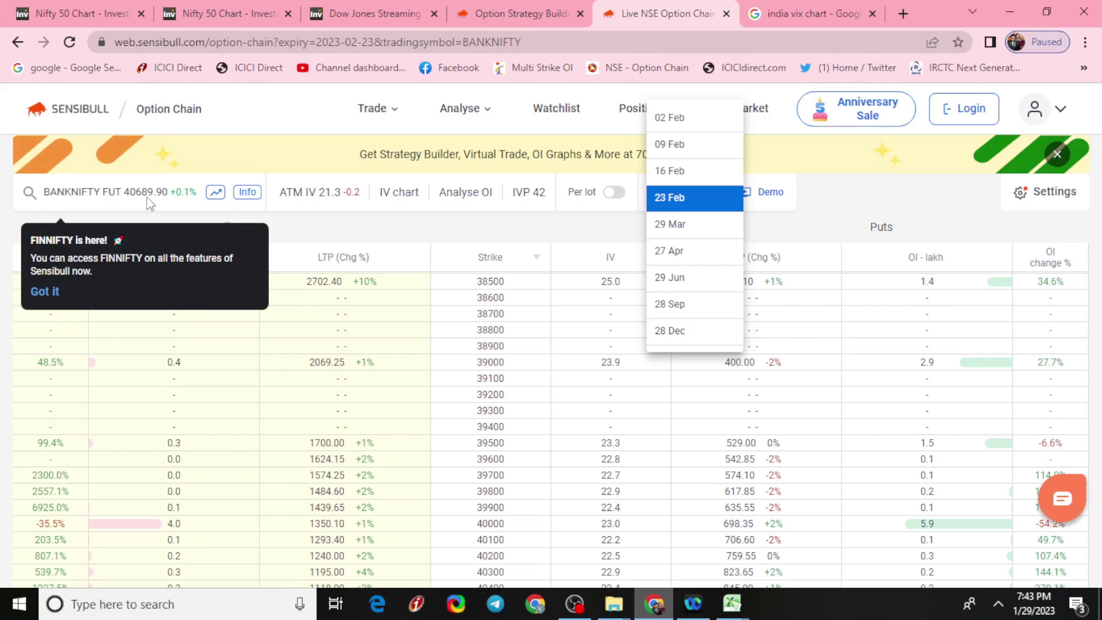
click(224, 13)
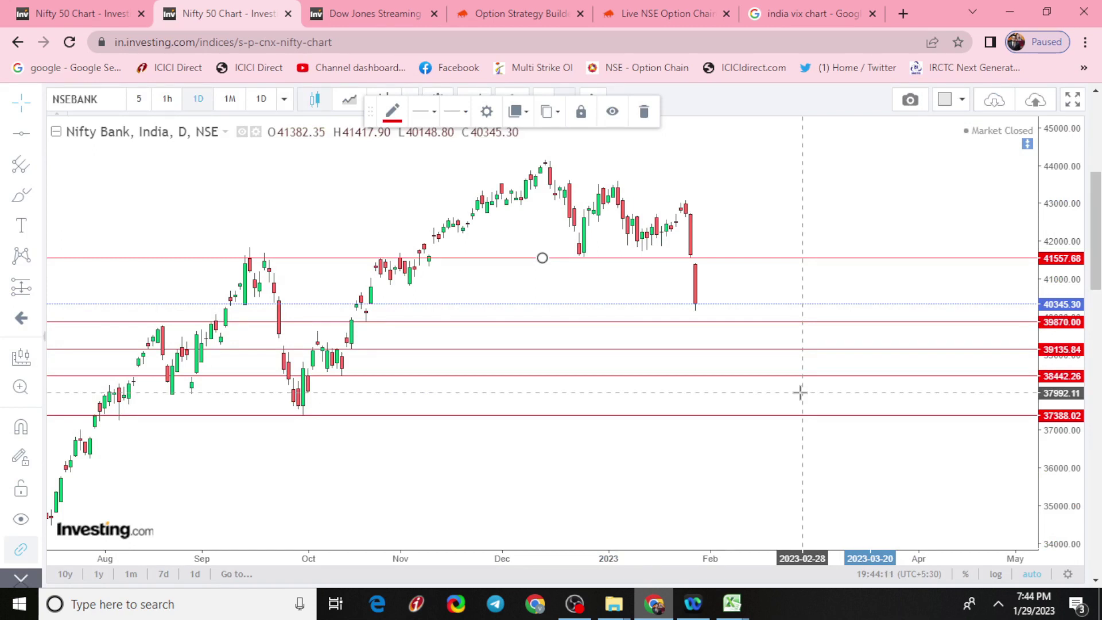
click(727, 610)
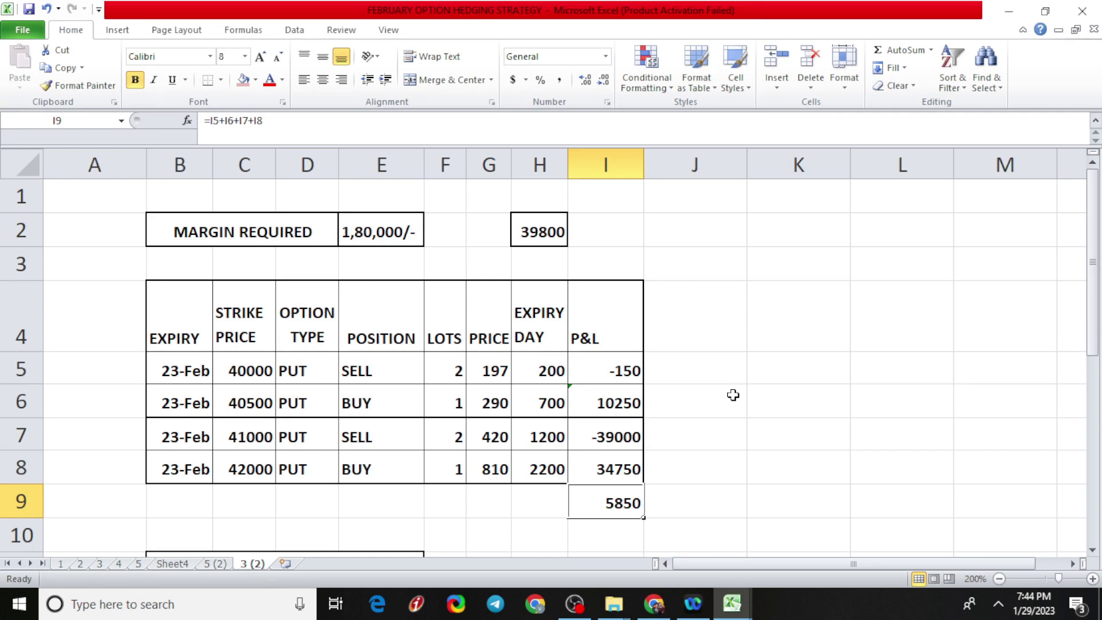
key(alt+Tab)
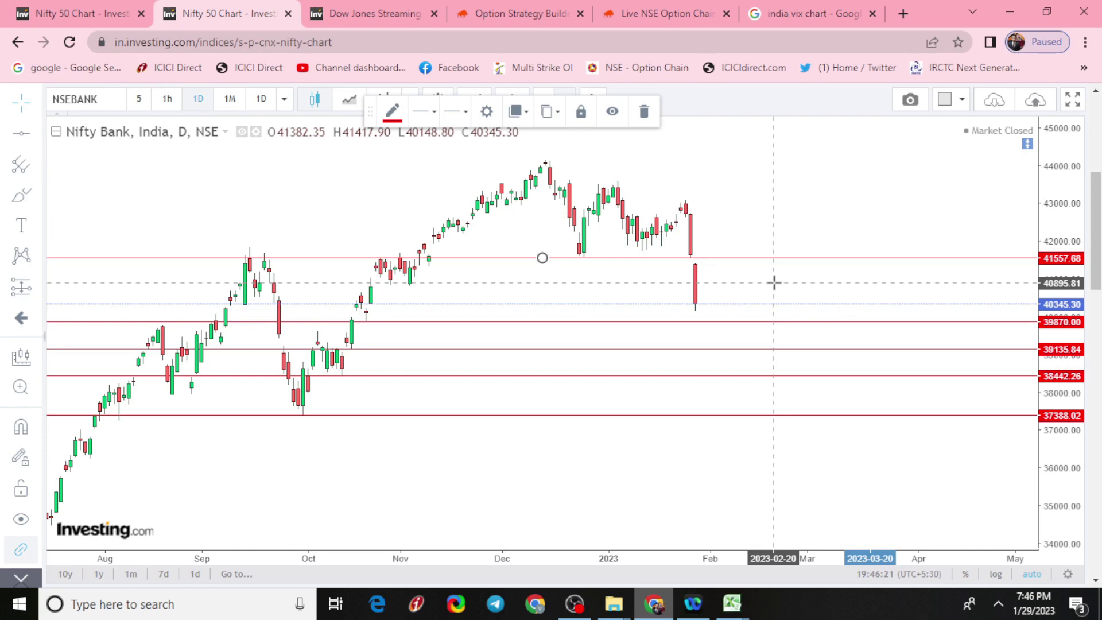
key(alt+Tab)
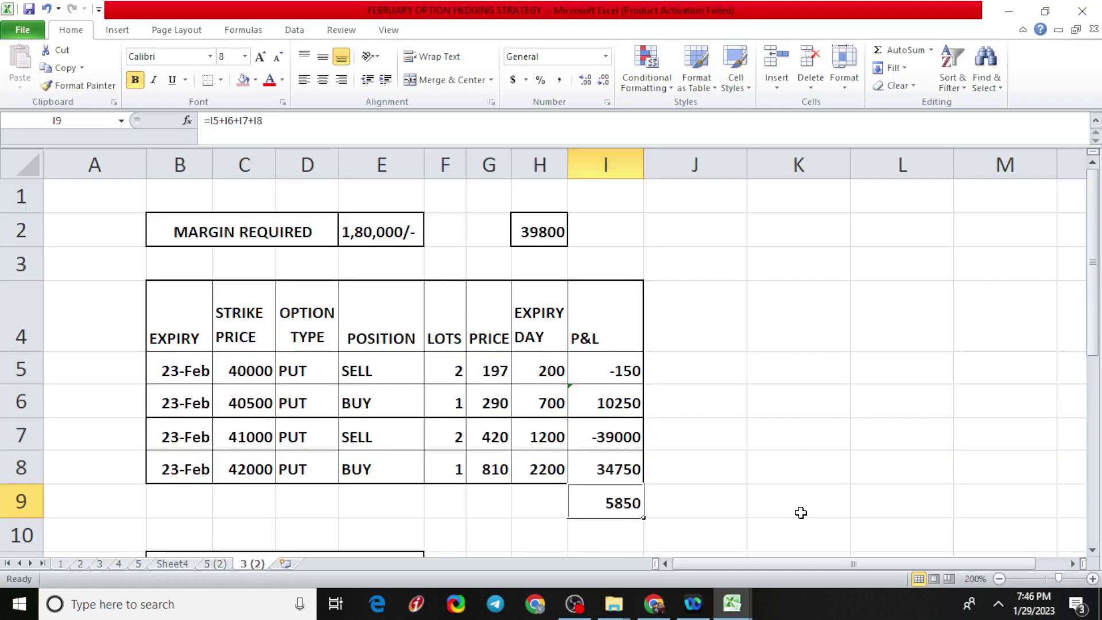
scroll(801, 512, down, 3)
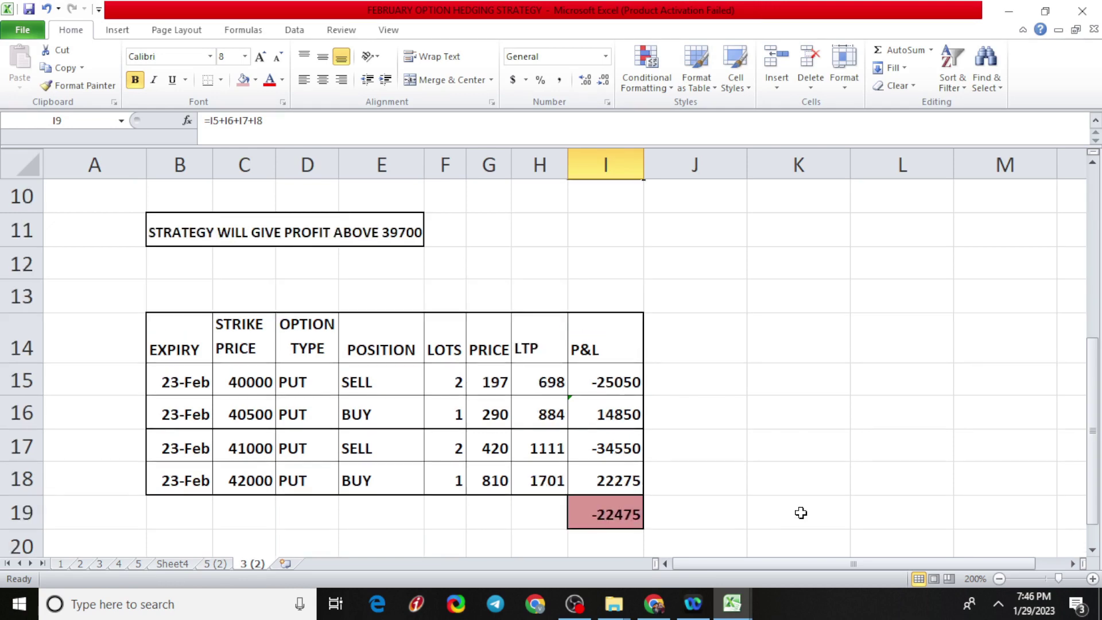